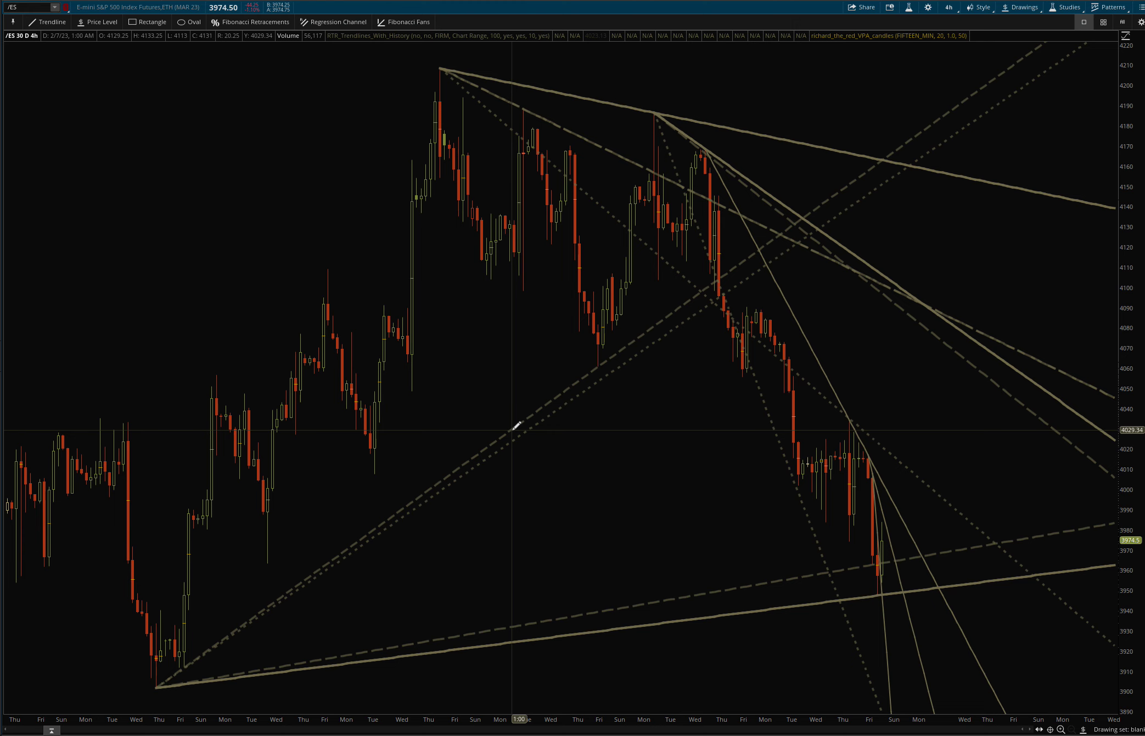
- Open the RTR_Trendlines_With_History study's settings and move the dialog off the chart's centre
right_click(513, 432)
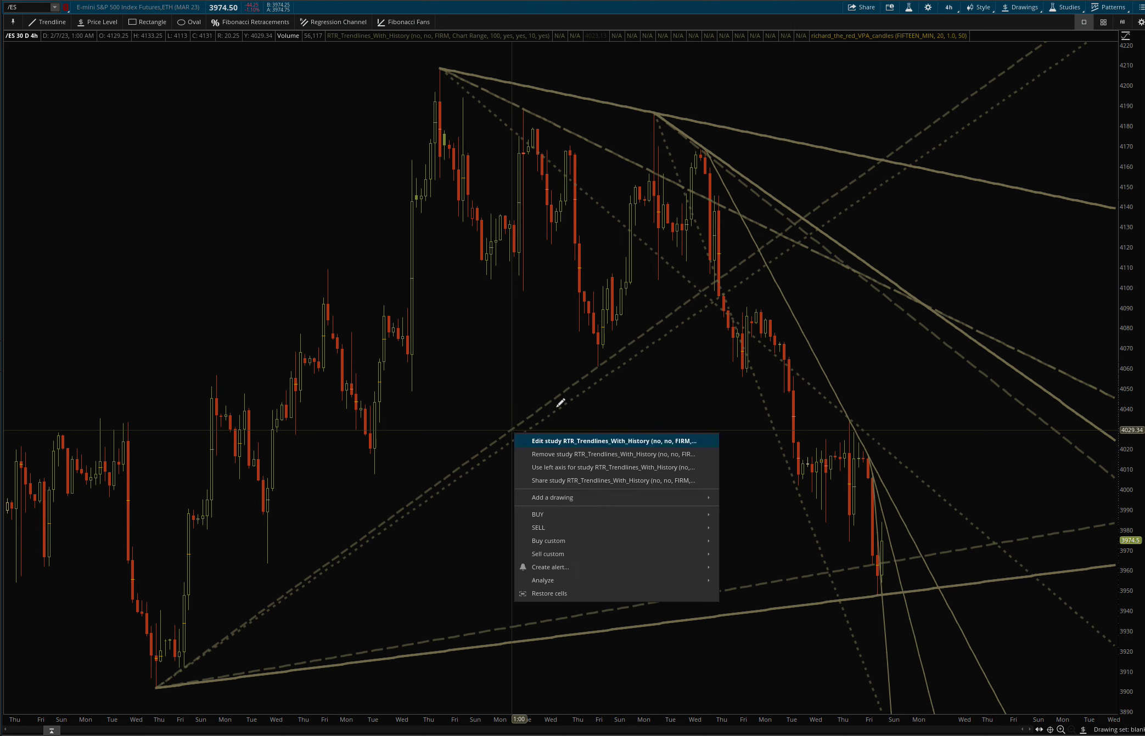
key(Return)
drag(549, 204, 306, 68)
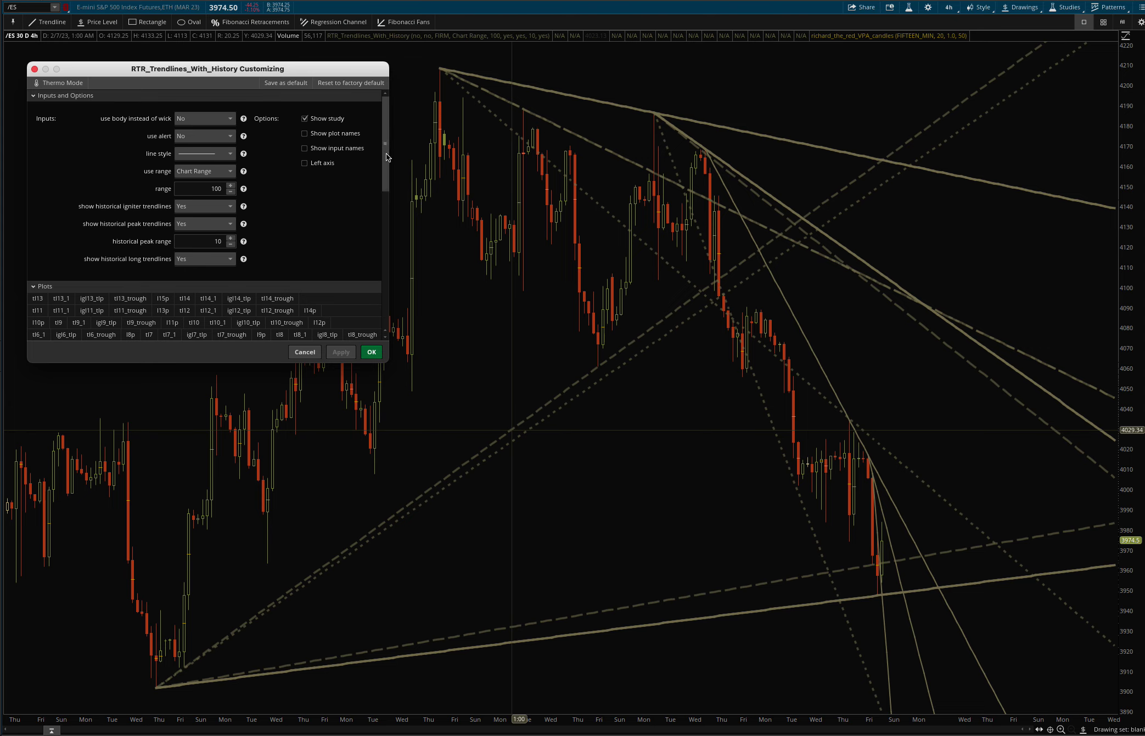
- Scroll down and expand the study's Globals section to show its Colors
drag(386, 153, 159, 308)
click(57, 336)
drag(385, 219, 7, 322)
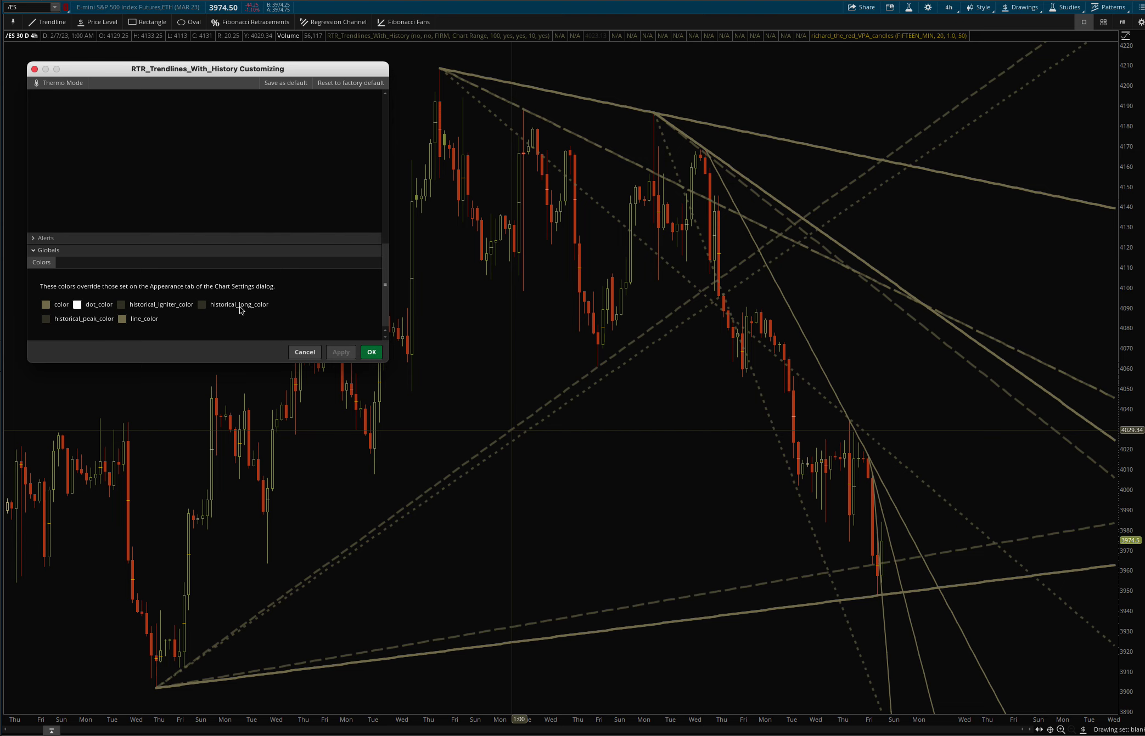
click(202, 305)
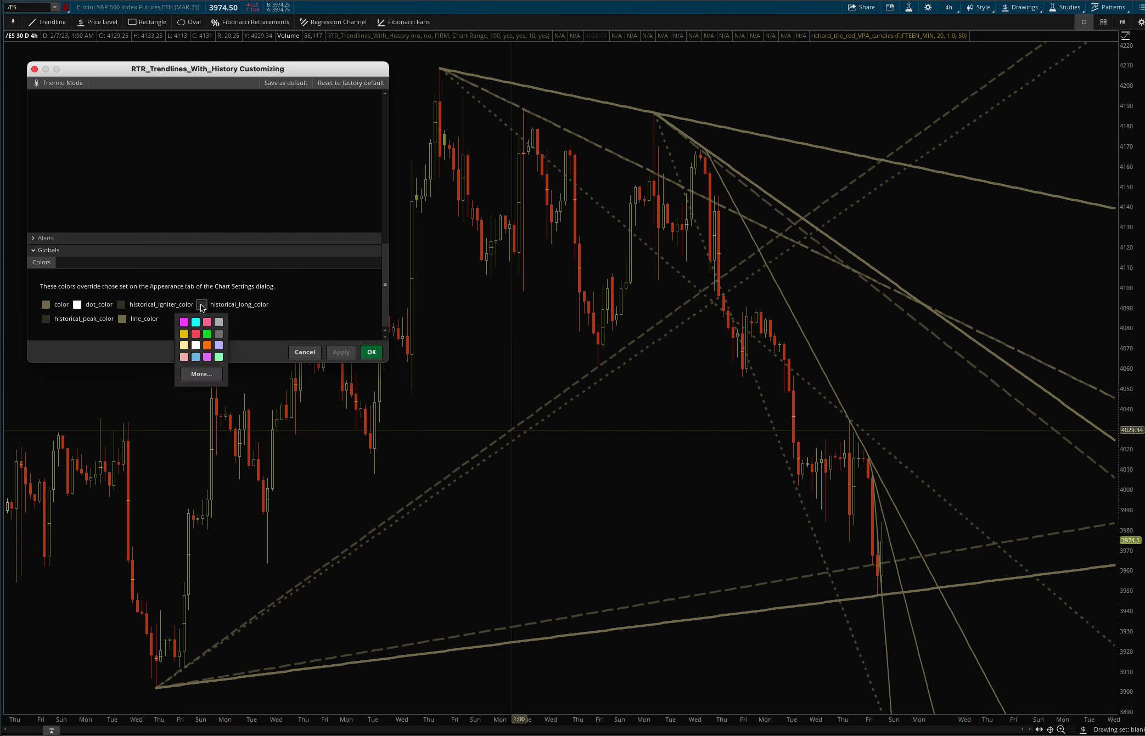
click(200, 376)
click(81, 113)
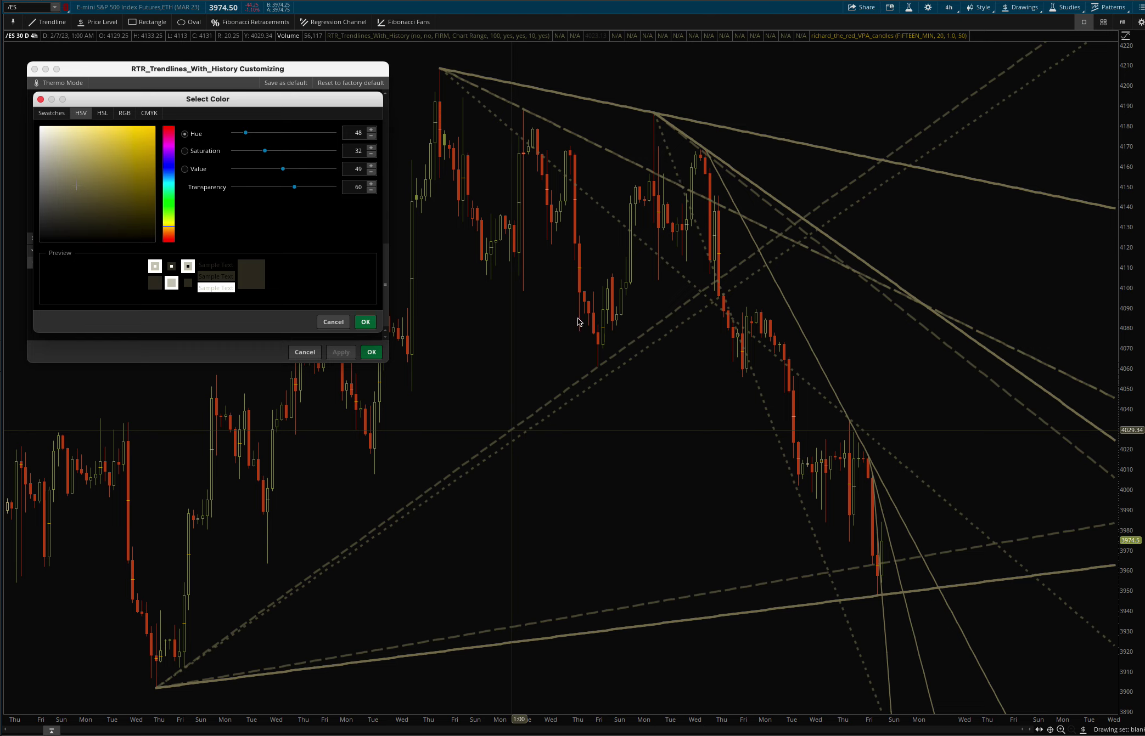
click(335, 321)
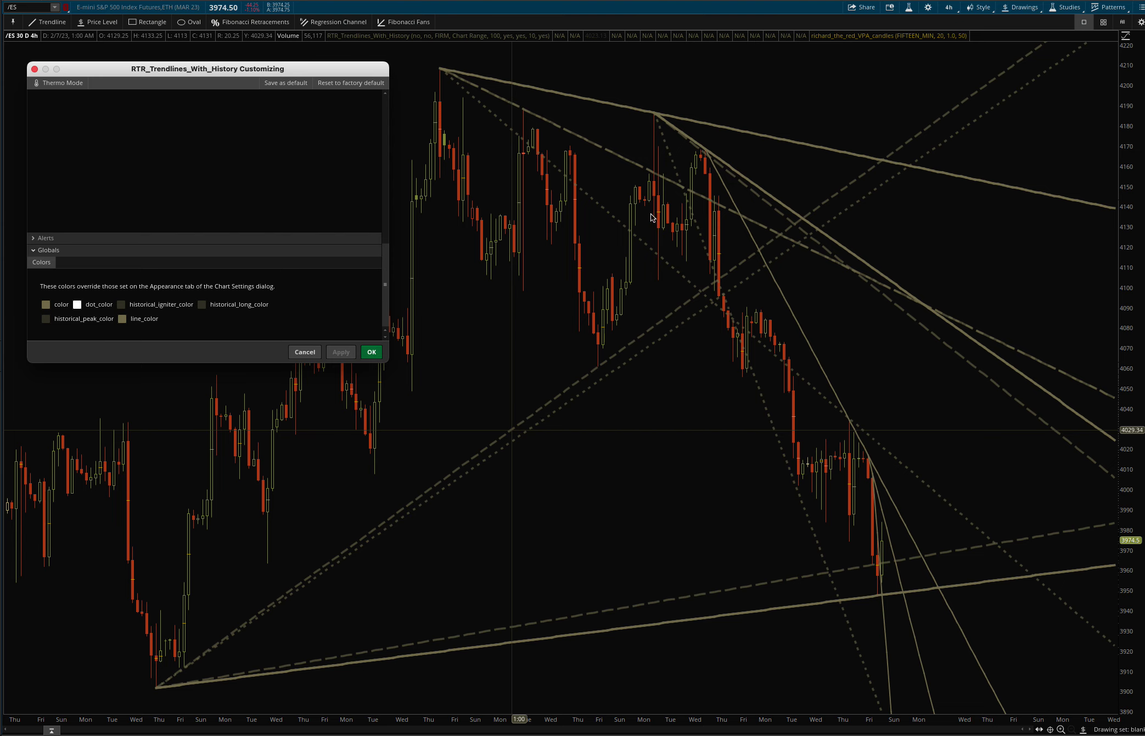
- Scroll back up to the inputs, leaving historical peak range unchanged at 10
drag(387, 308, 385, 160)
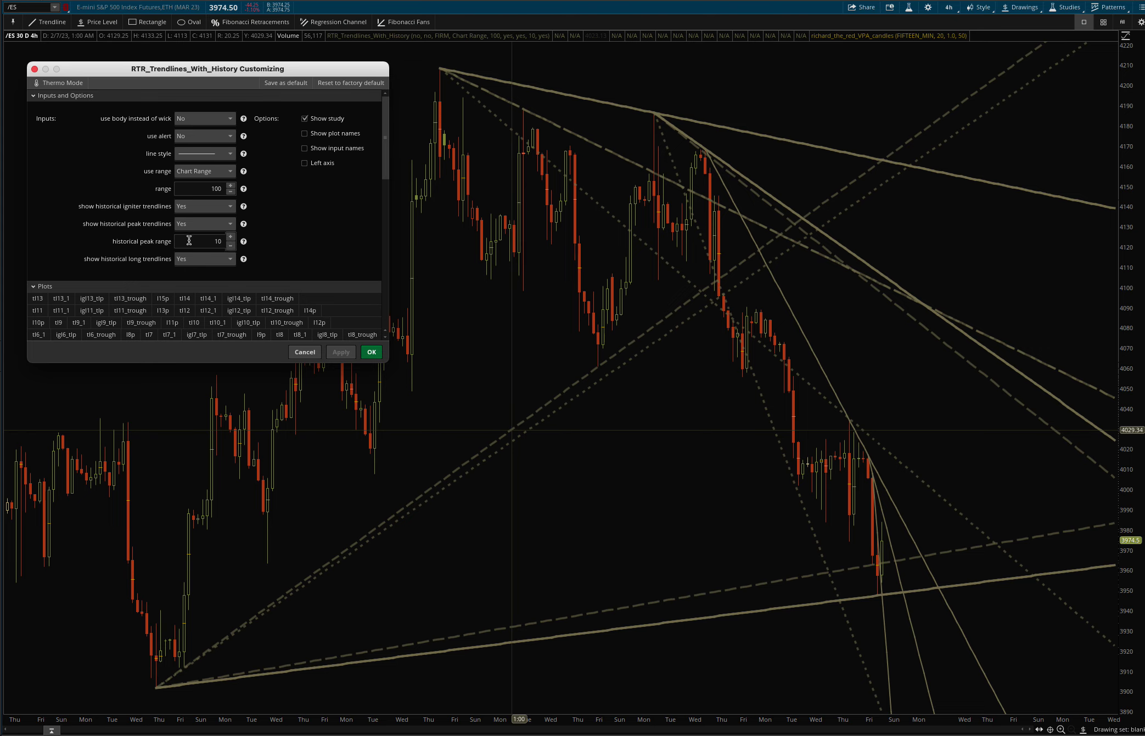
double_click(222, 241)
click(213, 242)
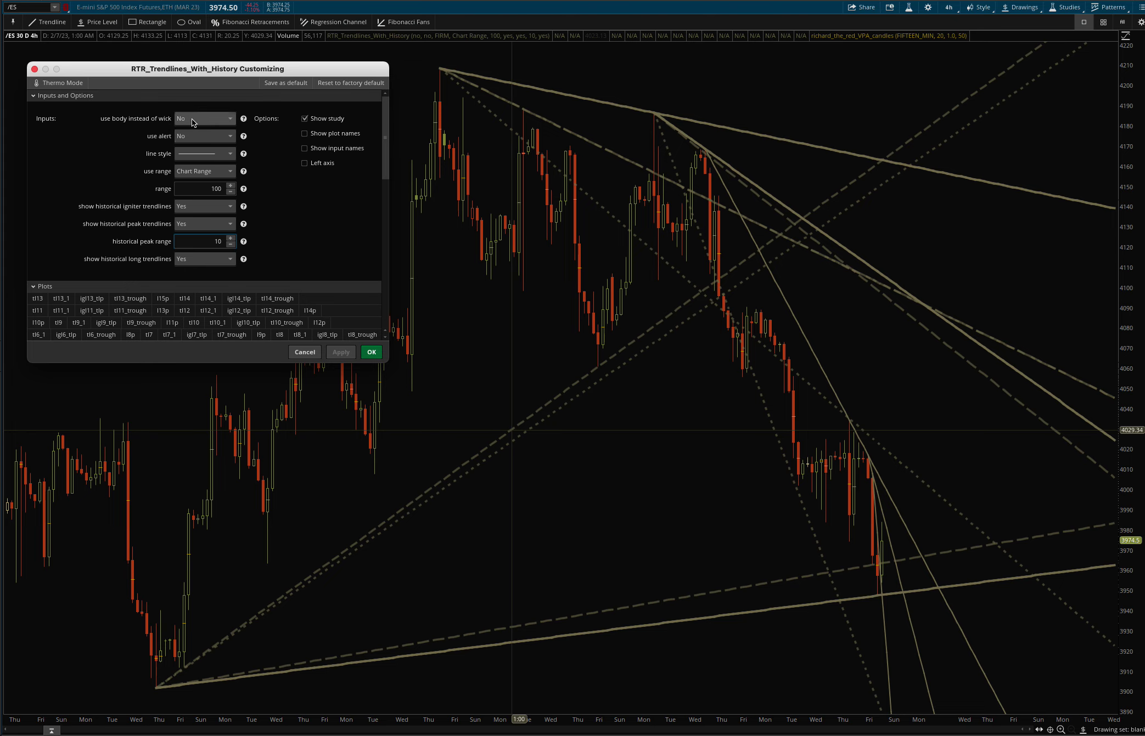
drag(231, 69, 93, 57)
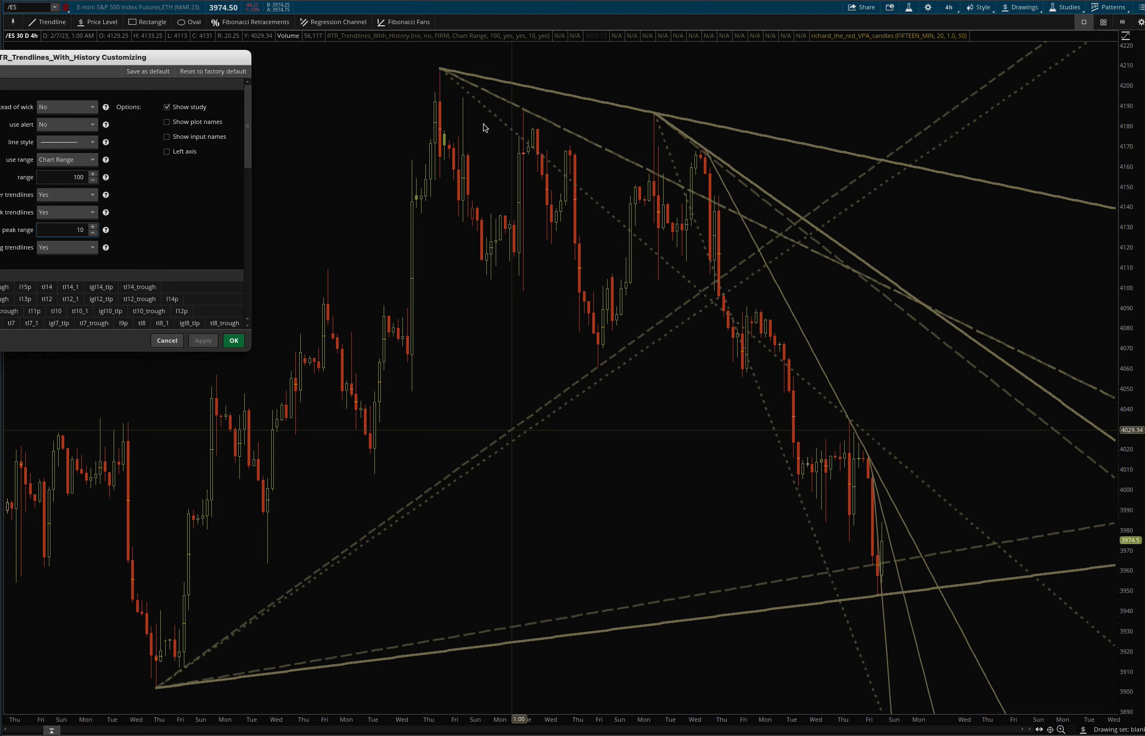
drag(80, 58, 212, 56)
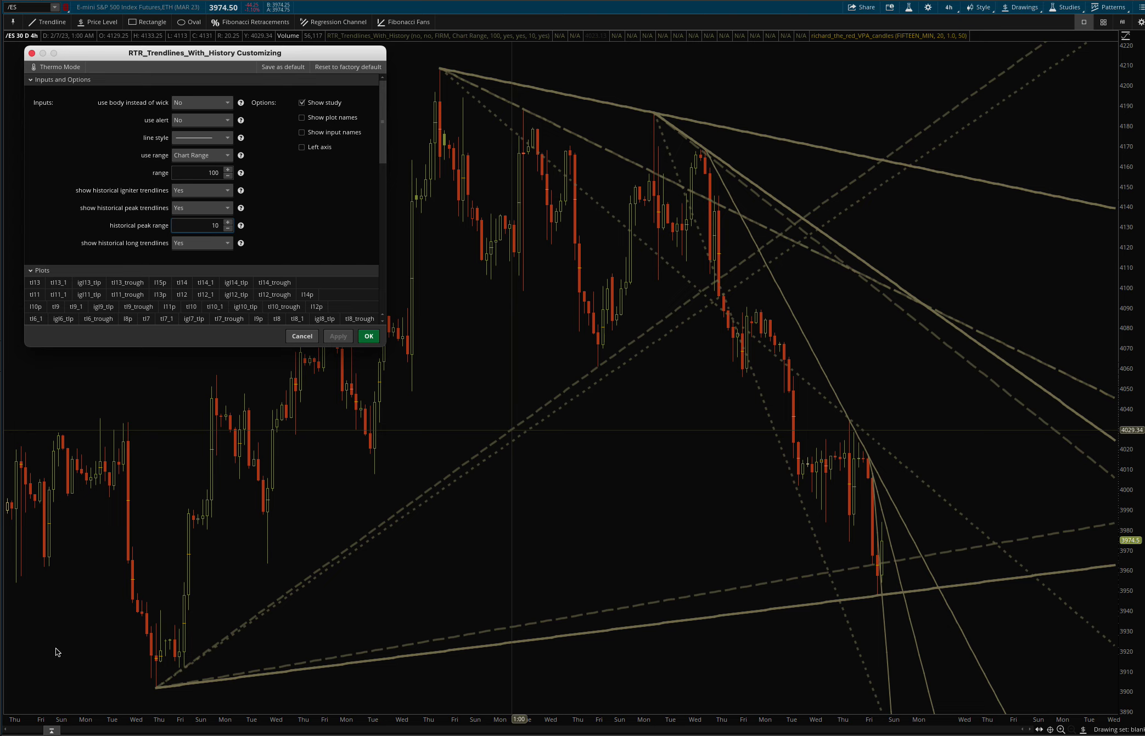
click(207, 155)
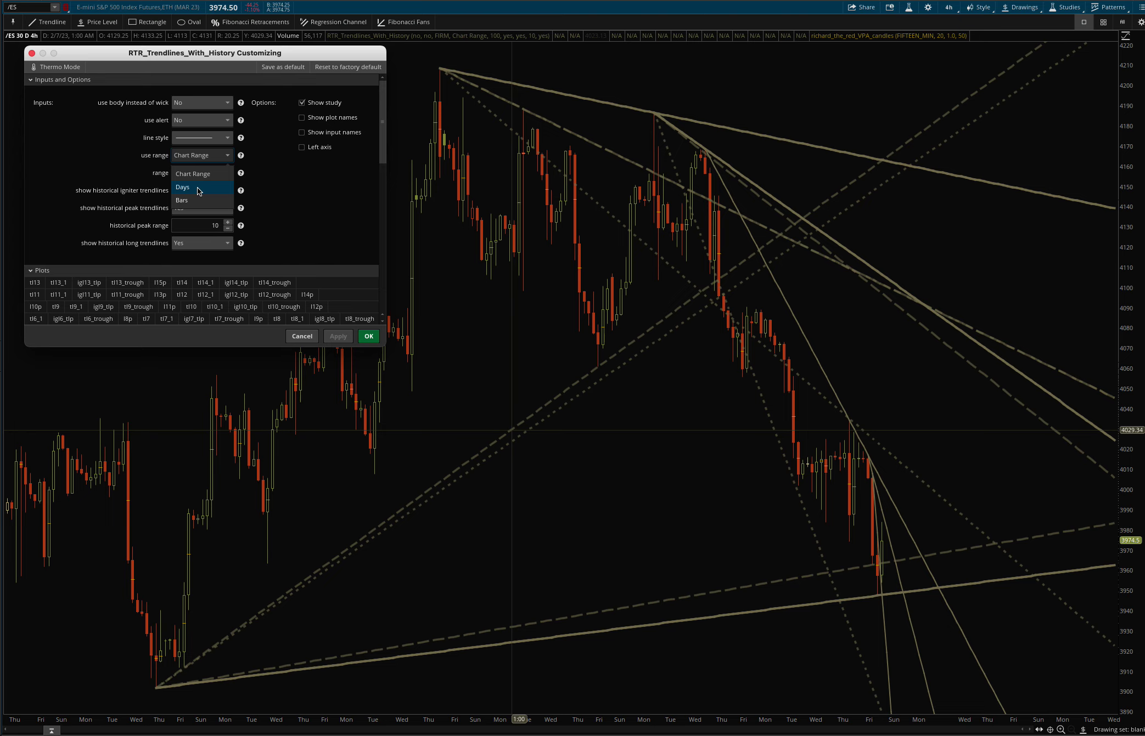
click(123, 165)
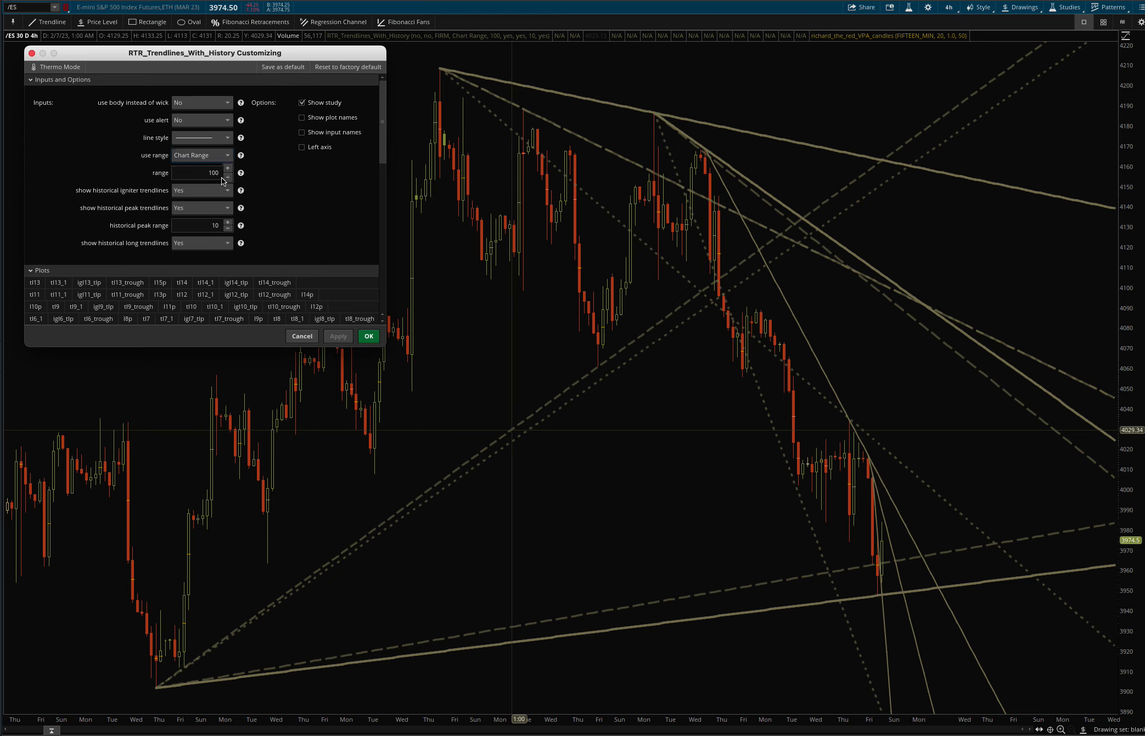
click(200, 156)
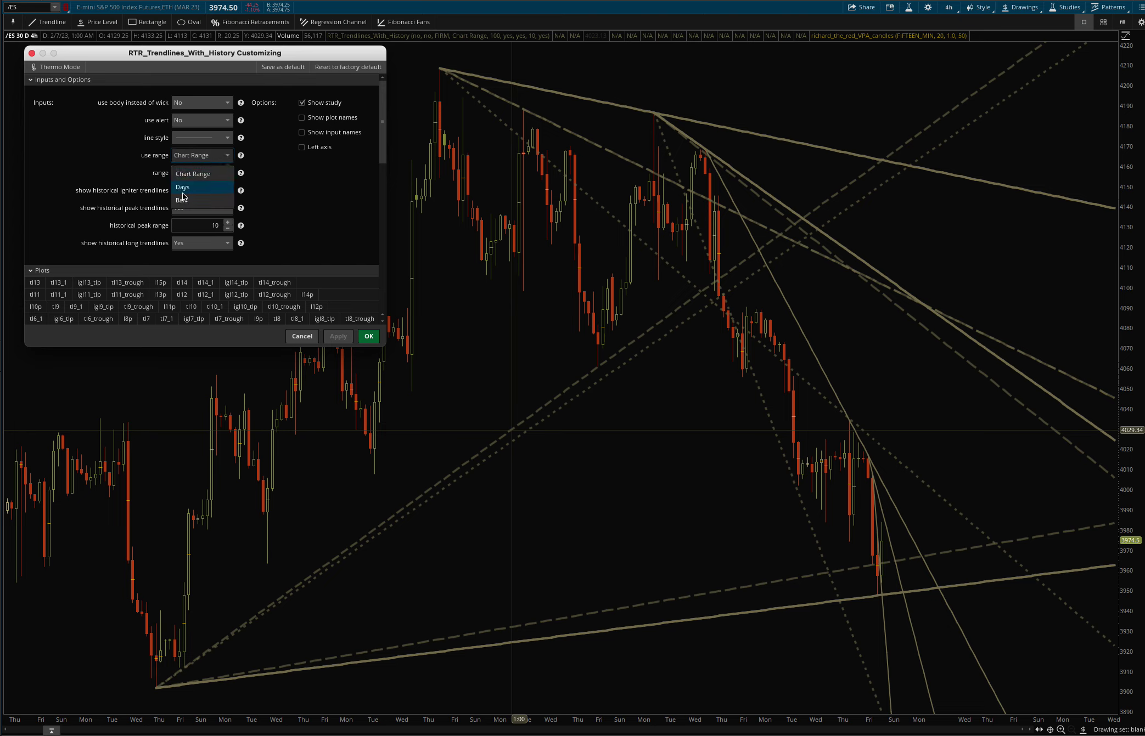
click(124, 164)
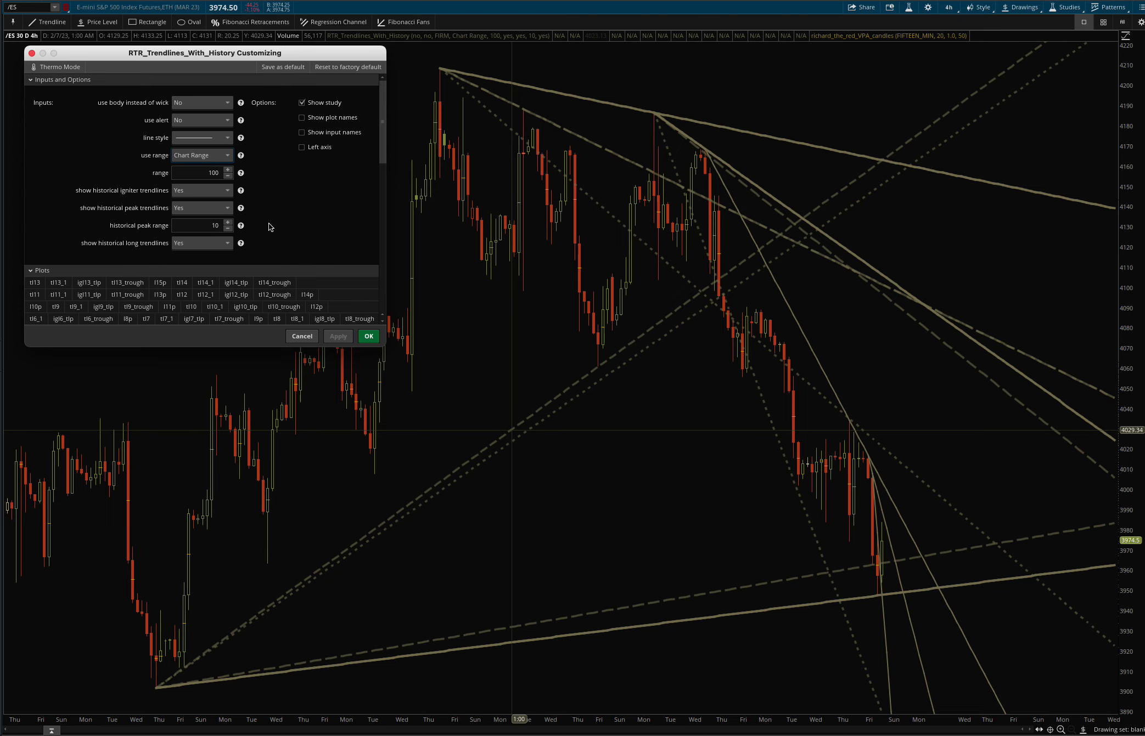
- Set historical igniter, peak and long trendlines all to No
click(199, 191)
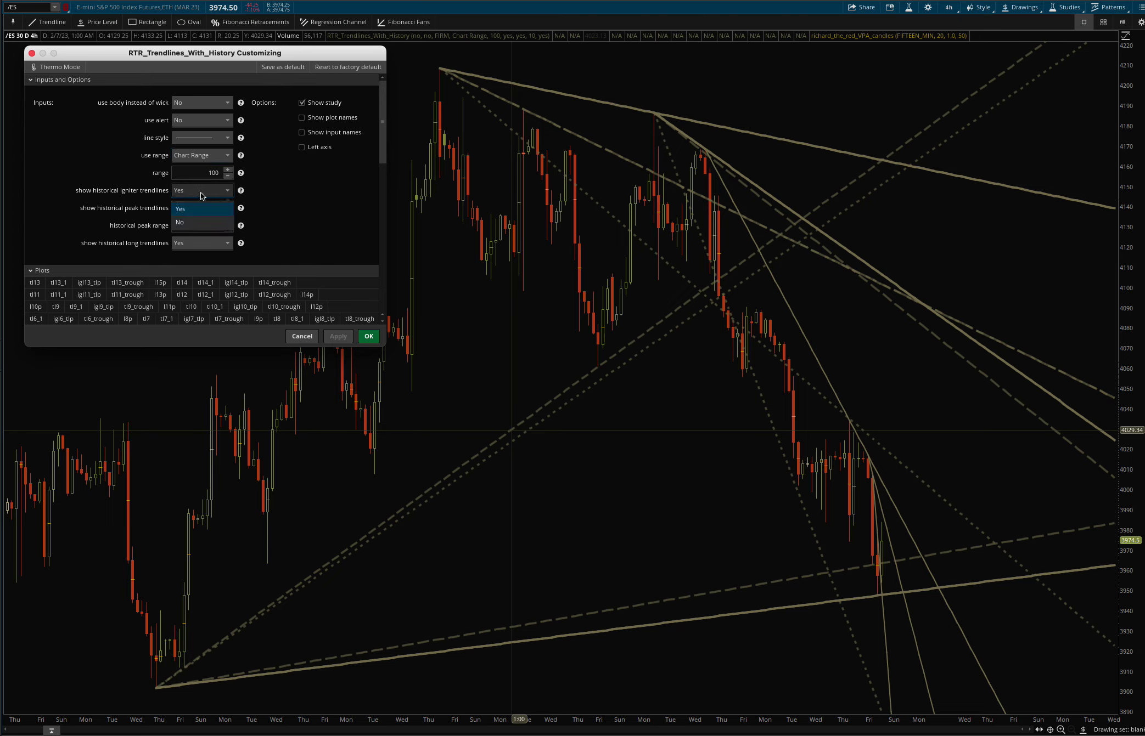
click(195, 222)
click(197, 208)
click(195, 240)
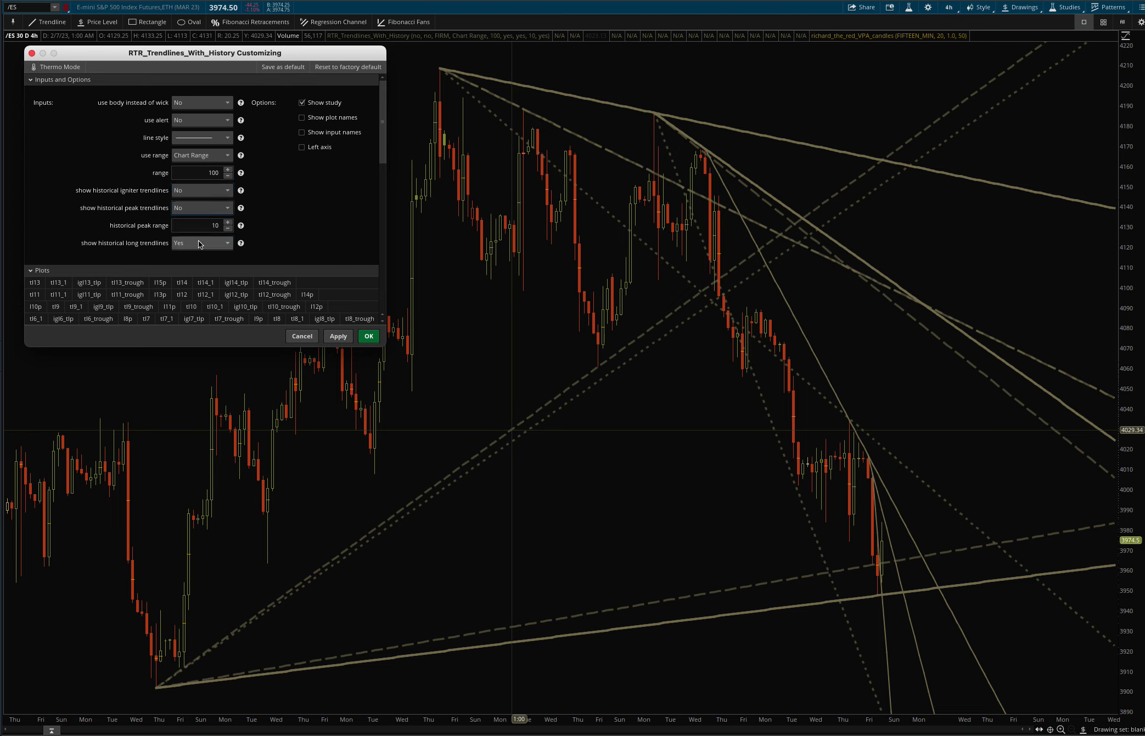
click(197, 242)
click(191, 276)
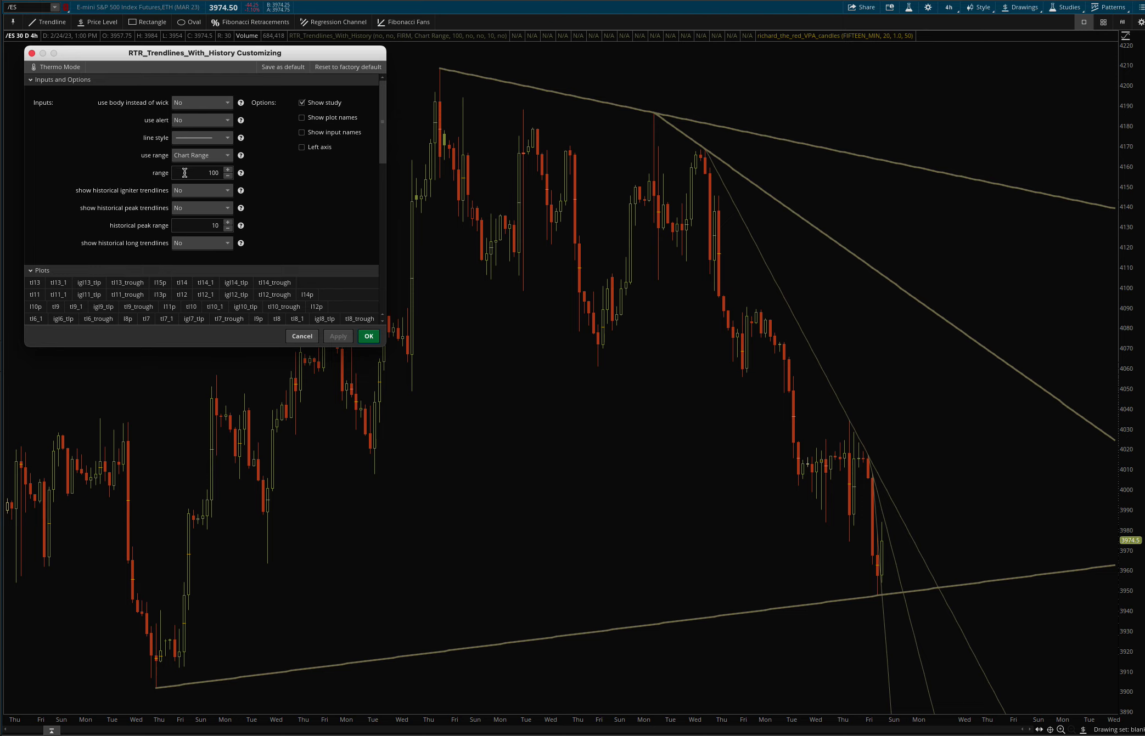
- Turn historical peak trendlines back to Yes and apply the settings
click(203, 210)
click(189, 233)
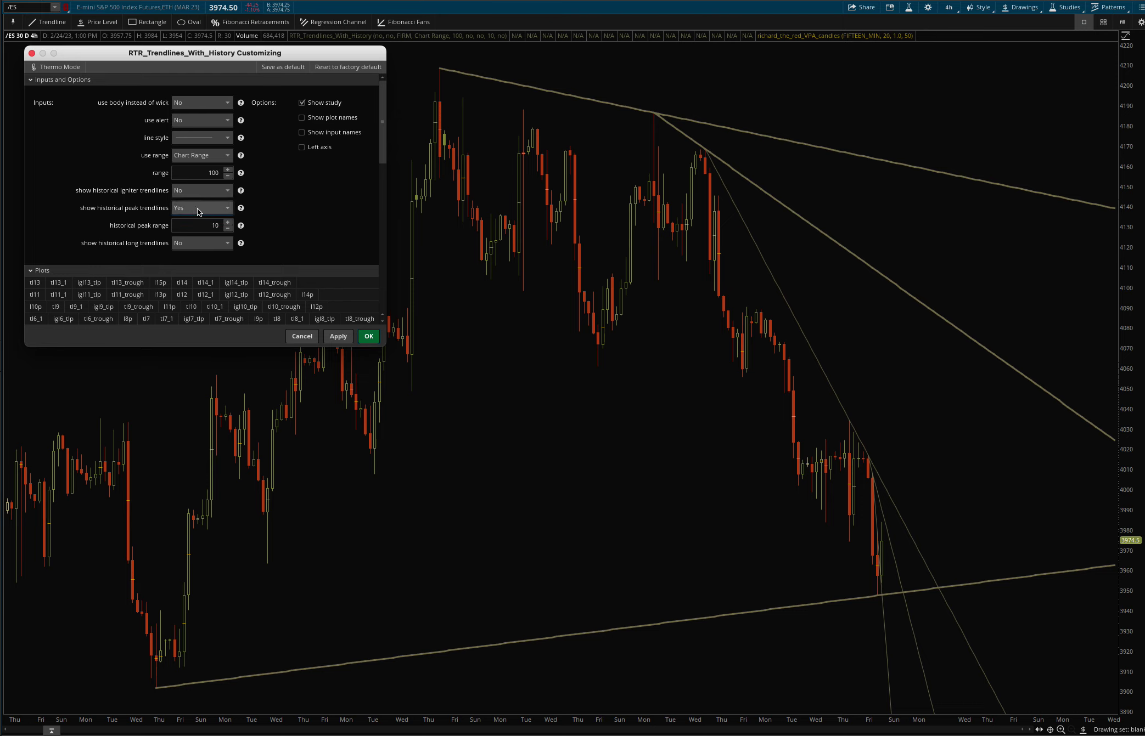
click(338, 336)
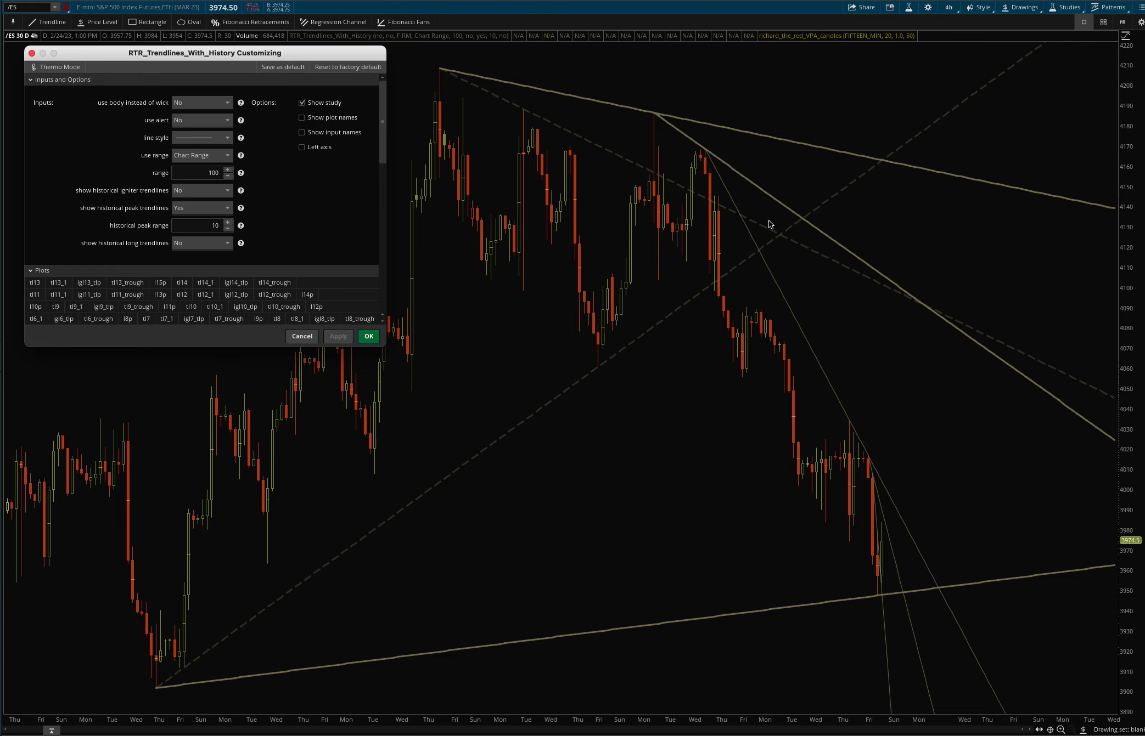
- Set historical igniter and long trendlines back to Yes and confirm with OK
click(198, 210)
click(199, 193)
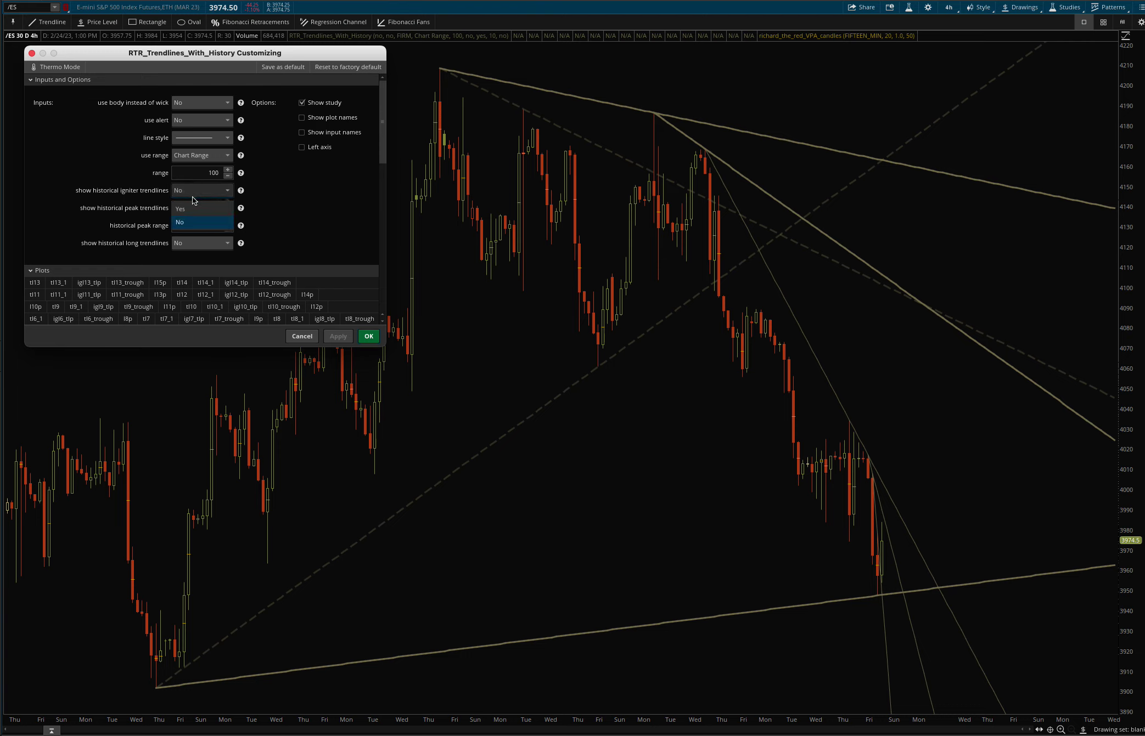
click(193, 209)
click(191, 244)
click(191, 262)
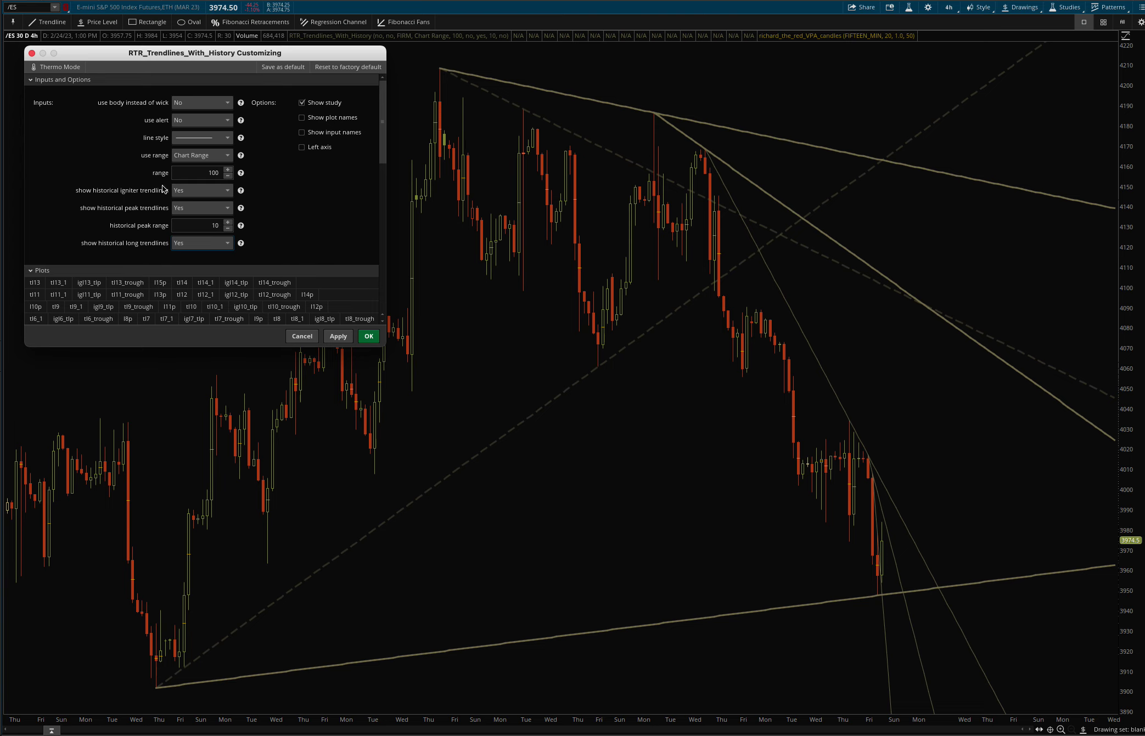
click(367, 337)
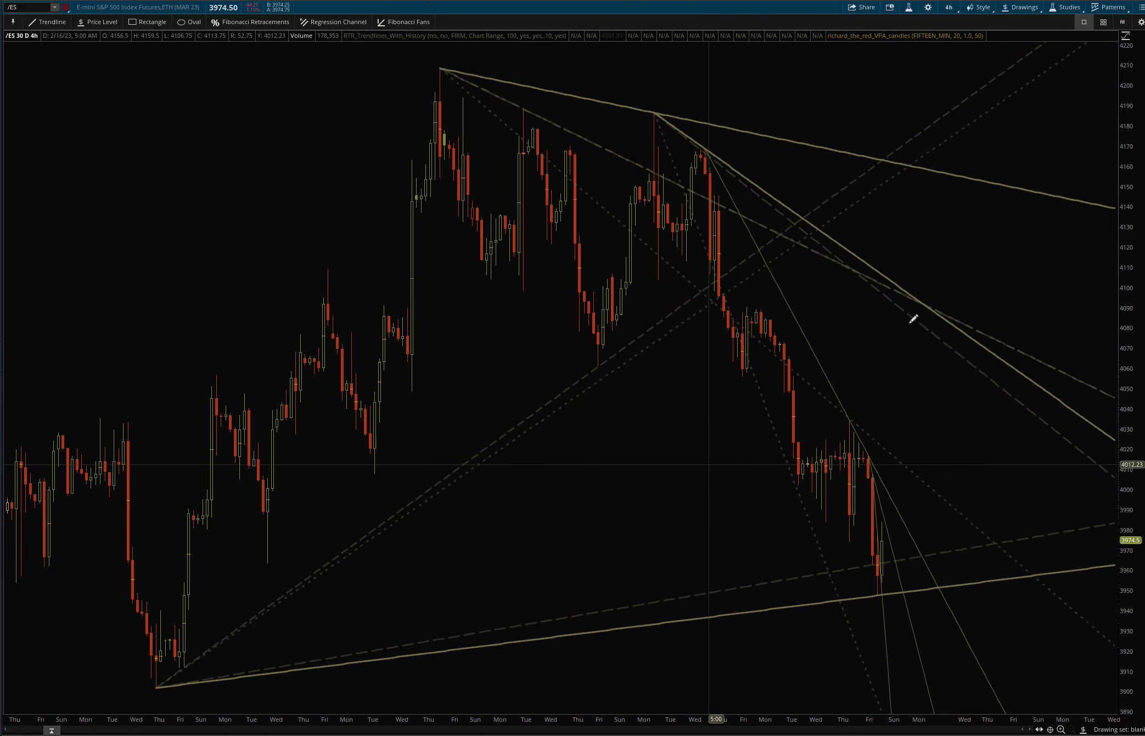
- Stretch the time axis and scroll to enlarge the late-February candles and historical trendlines
drag(796, 719, 564, 715)
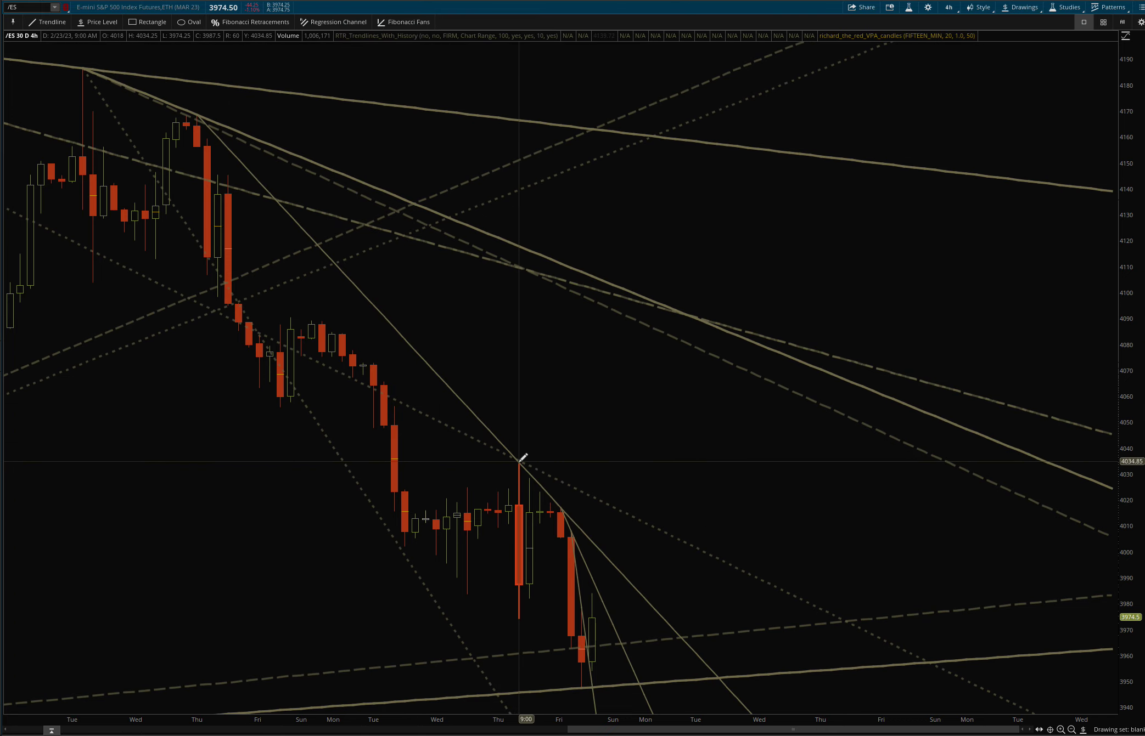
scroll(548, 461, up, 1)
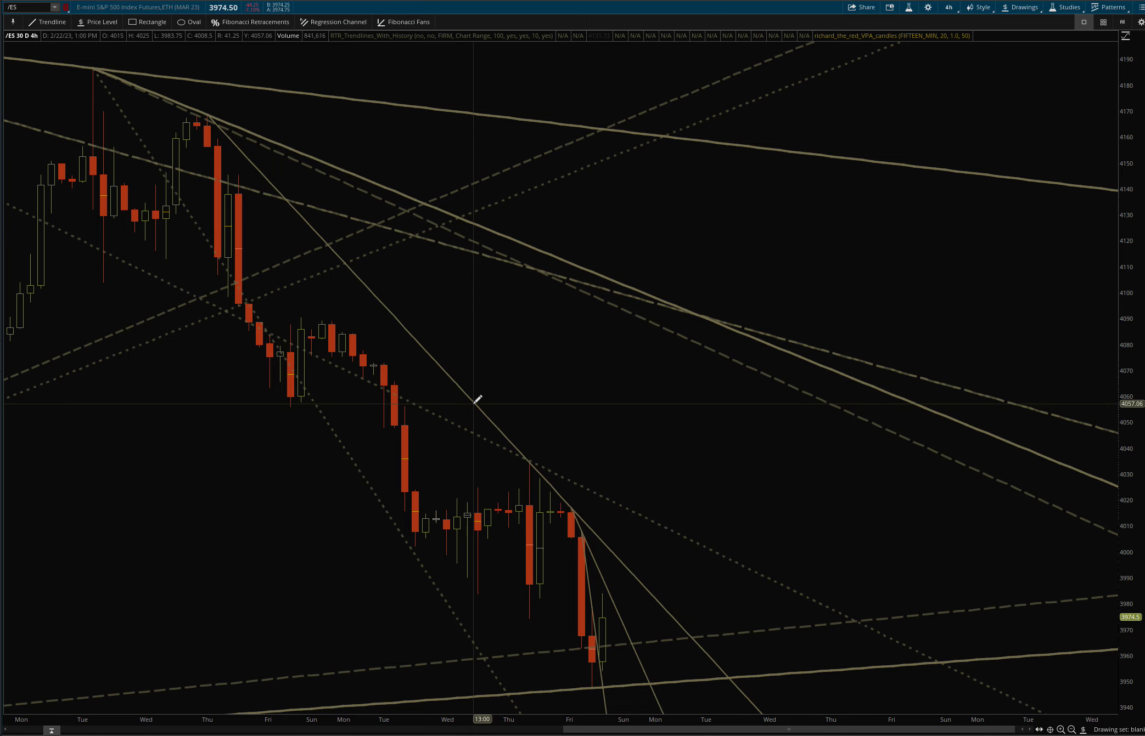
scroll(309, 214, up, 3)
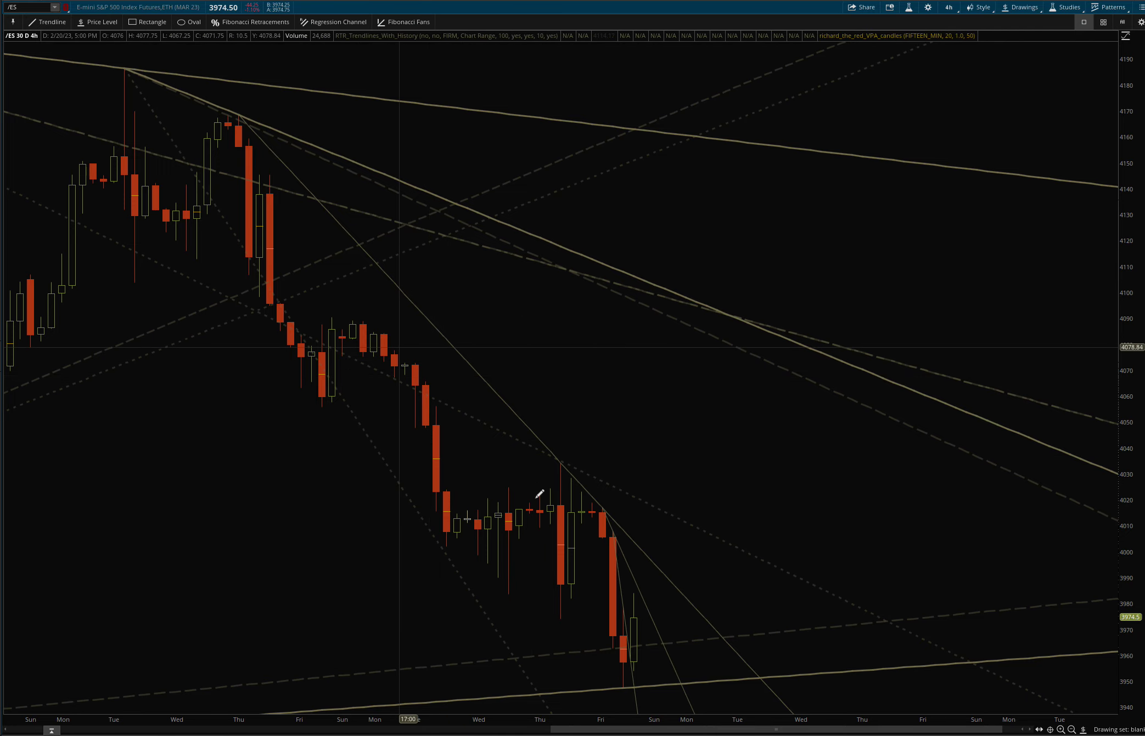
scroll(564, 464, up, 1)
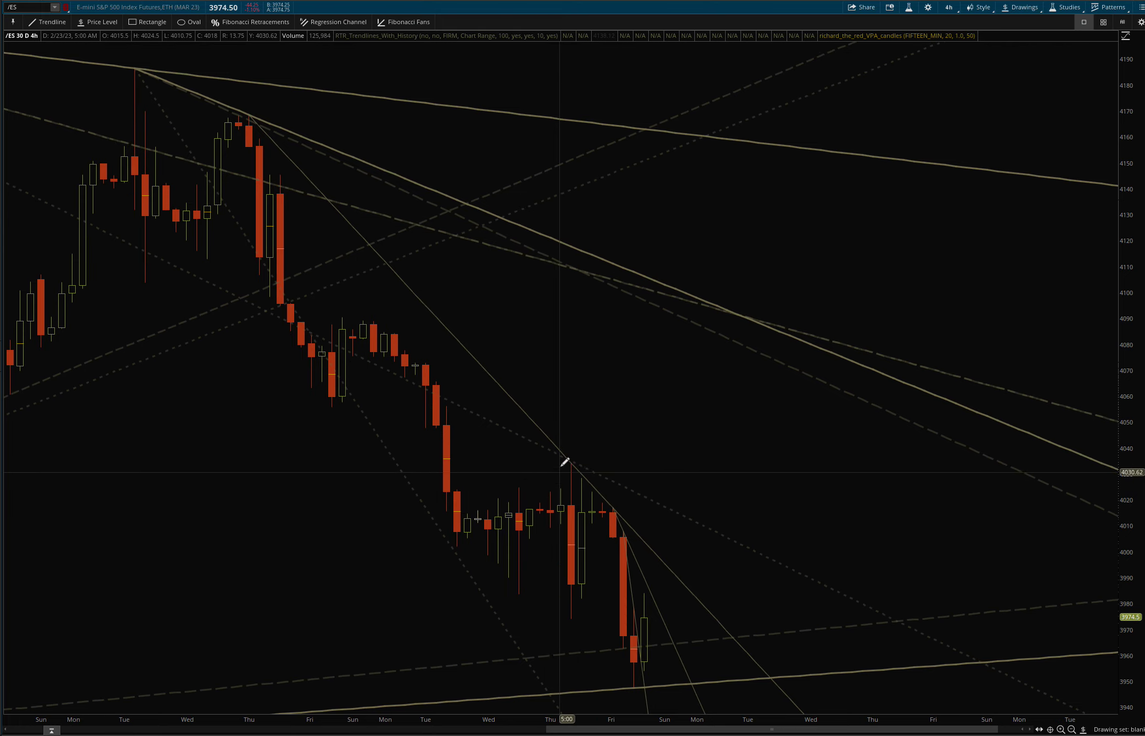